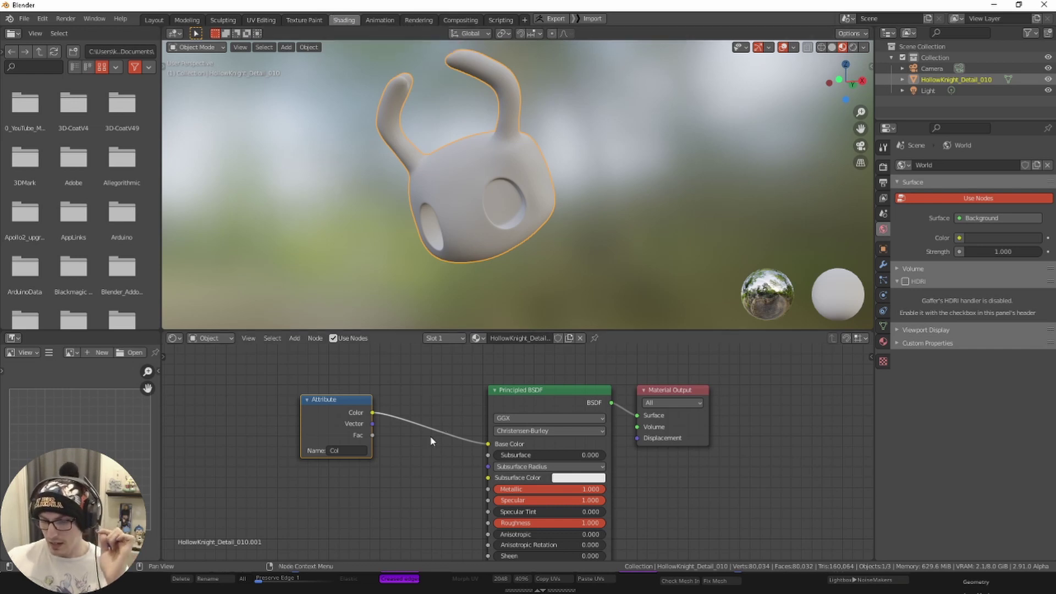
scroll(408, 430, "up", 2)
scroll(408, 430, "up", 1)
mouse_move(374, 405)
left_mouse_down()
mouse_move(407, 404)
mouse_move(385, 400)
left_mouse_up()
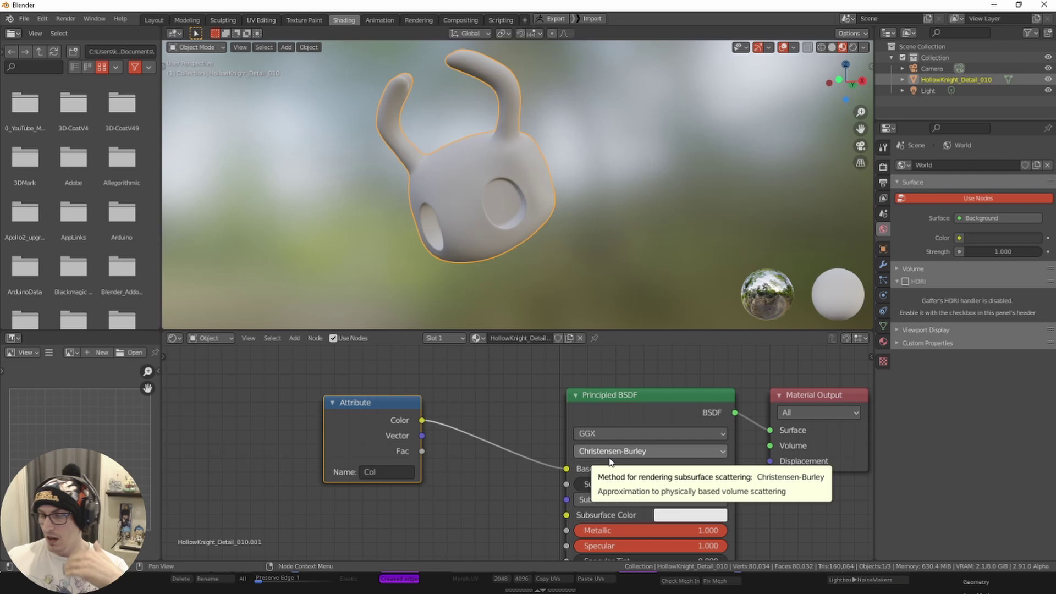
scroll(535, 417, "down", 1)
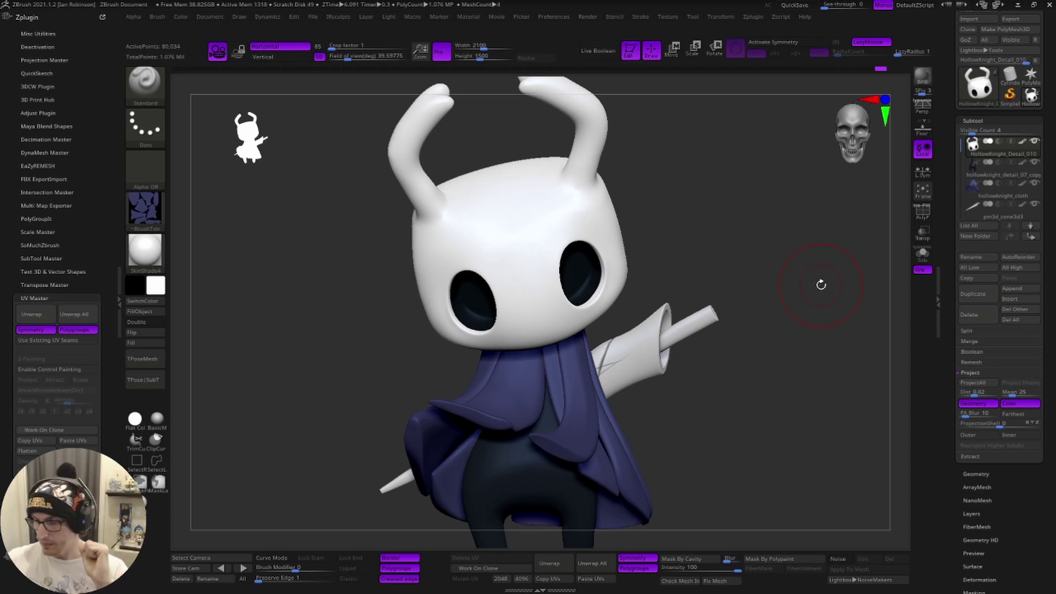
- Switch to ZBrush, display the polygroup wireframe and isolate the head subtool, framed in the view
key("shift+f")
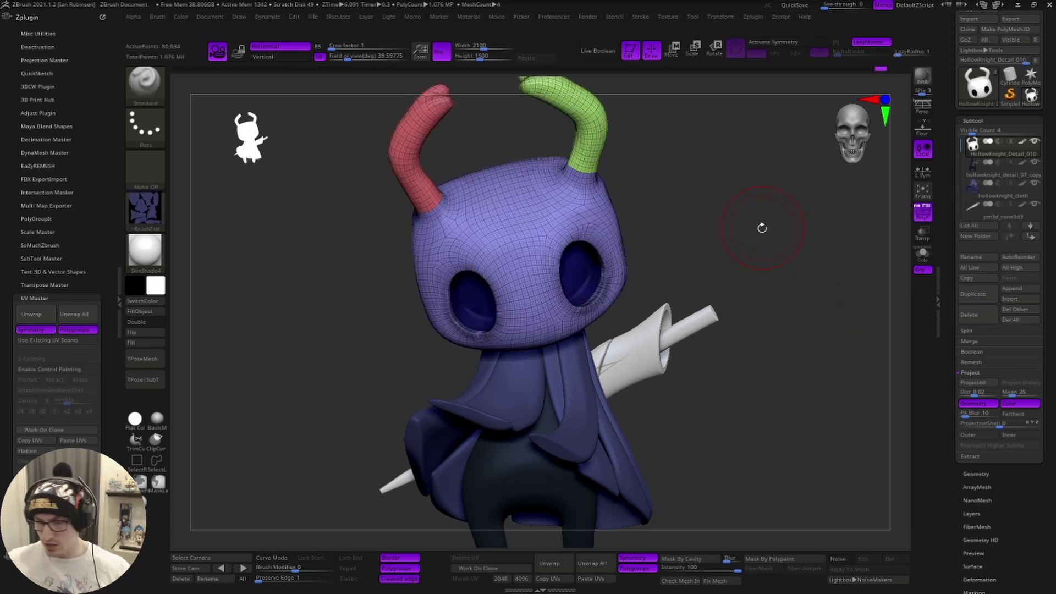
left_click_drag(747, 196, 695, 176)
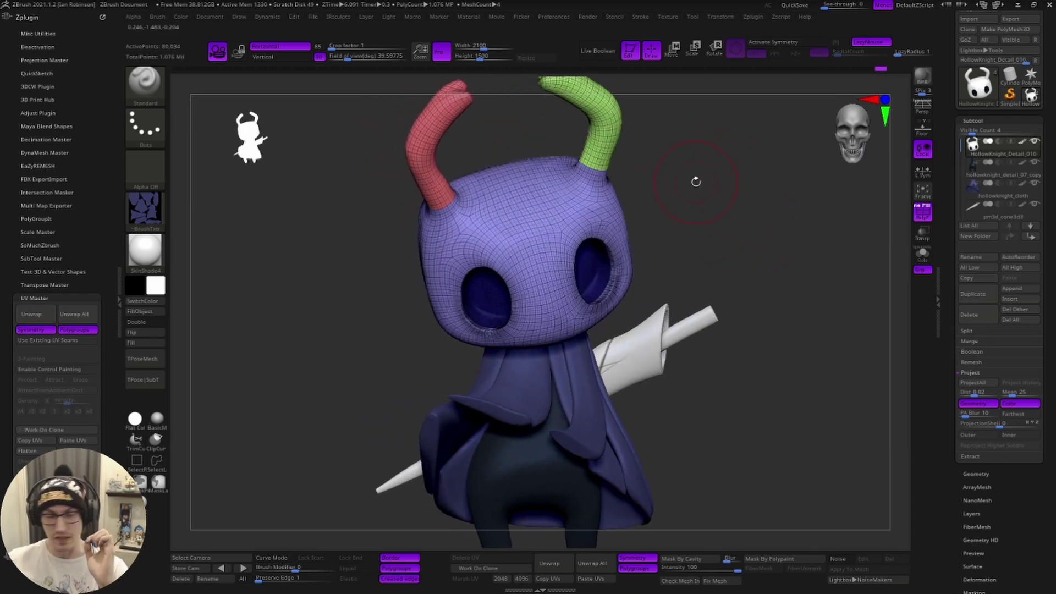
left_click(922, 254)
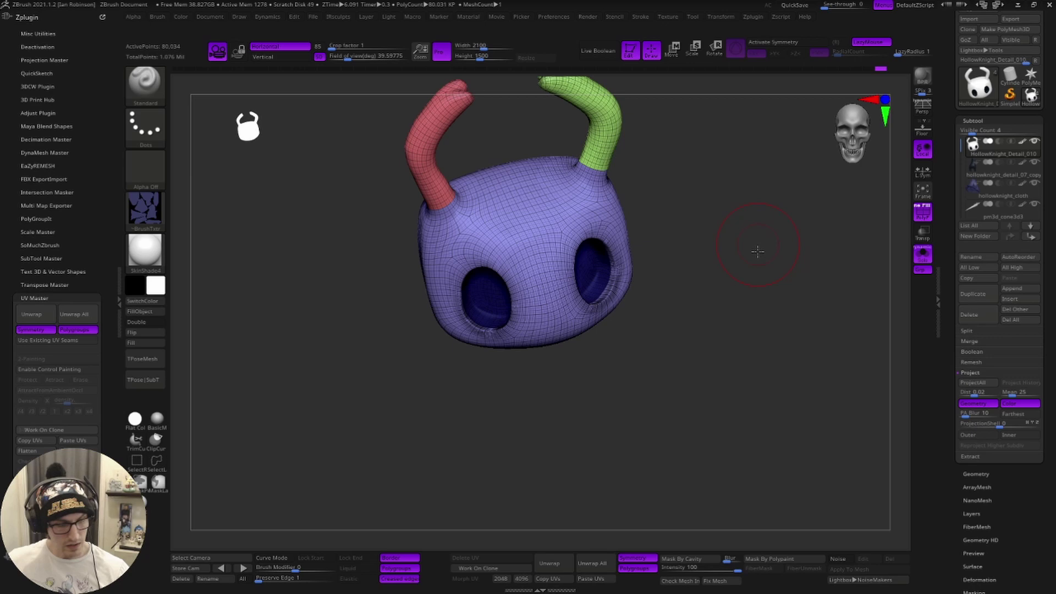
key("f")
mouse_move(748, 303)
left_mouse_down()
mouse_move(654, 300)
mouse_move(697, 306)
mouse_move(750, 295)
left_mouse_up()
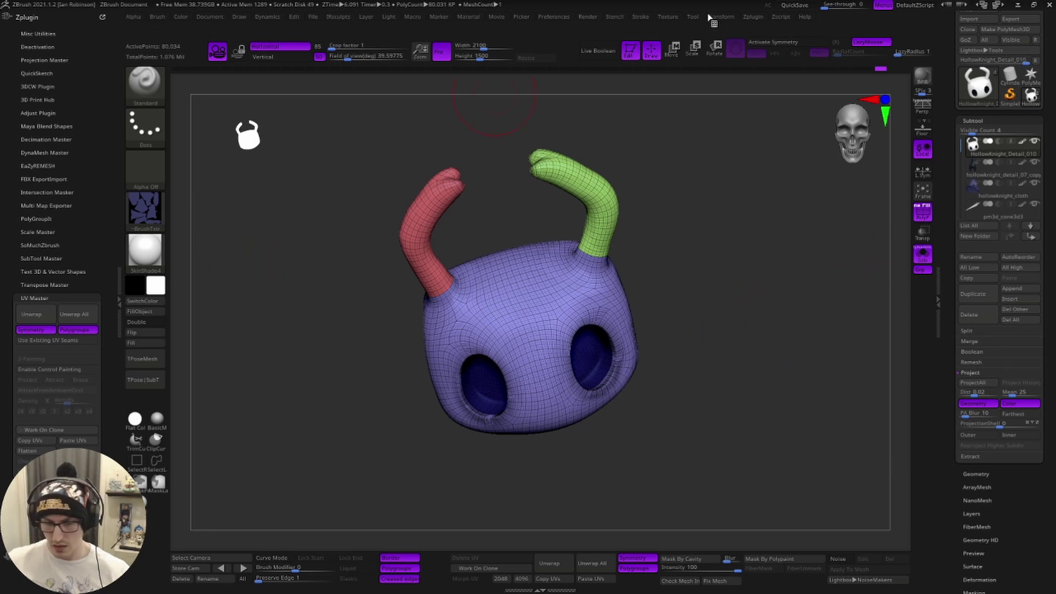
- Try to unwrap the head with UV Master, keeping Symmetry and Polygroups enabled
left_click(752, 17)
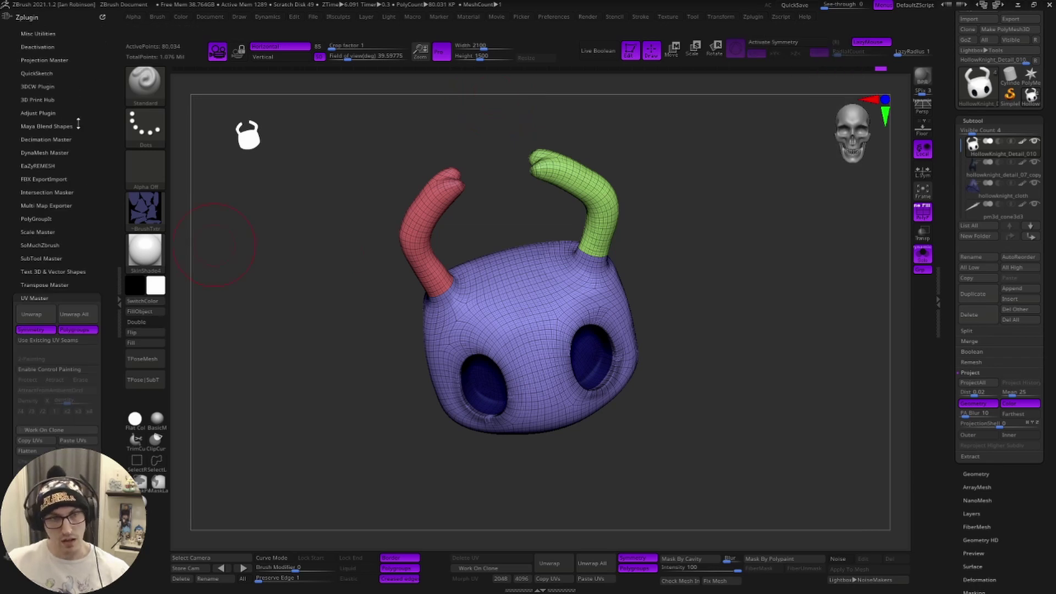
key("shift")
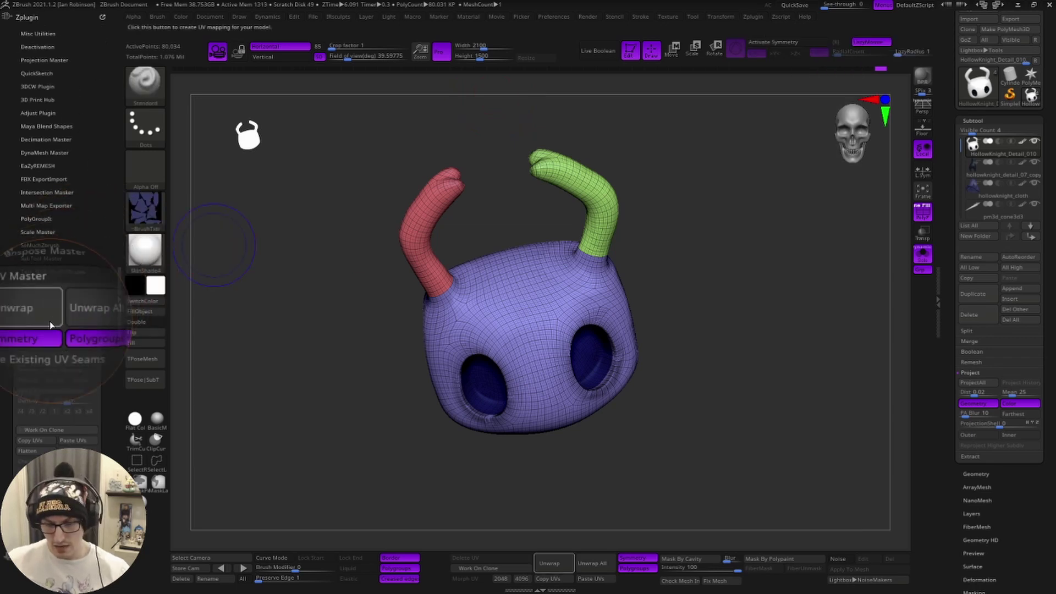
left_click(77, 330)
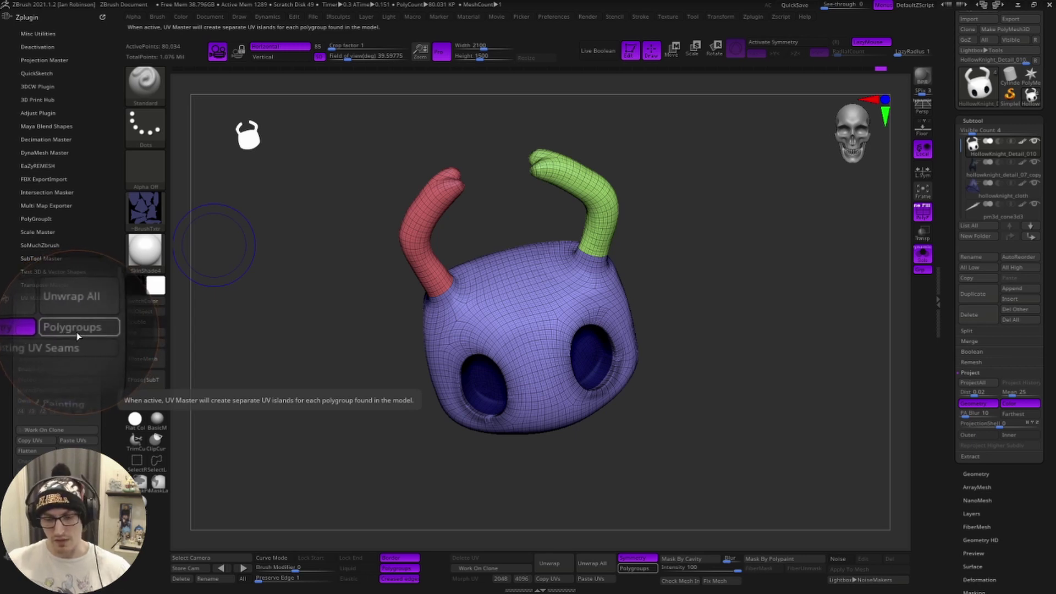
left_click(78, 336)
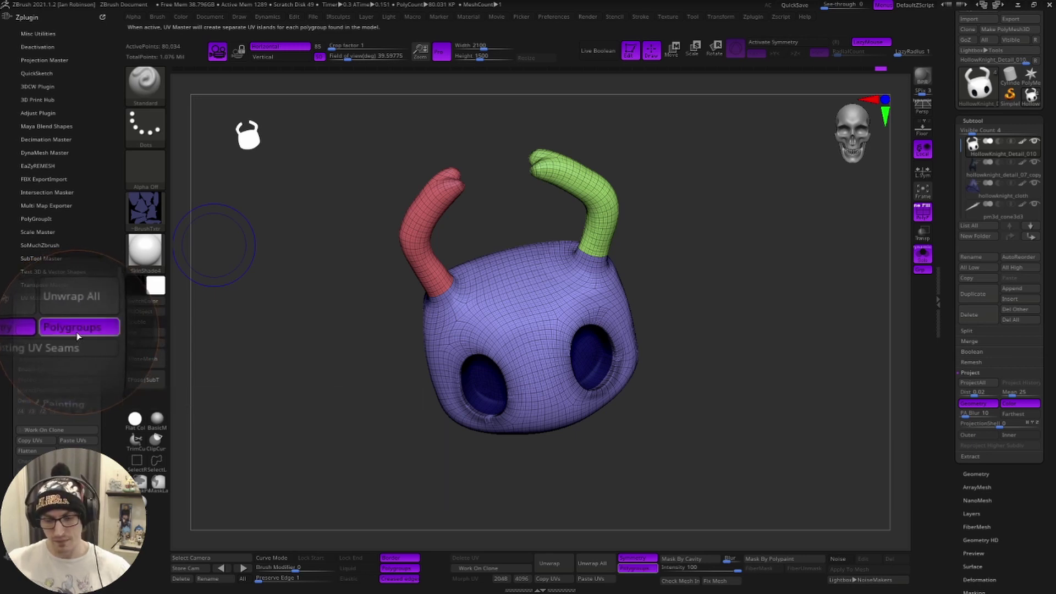
left_click(29, 318)
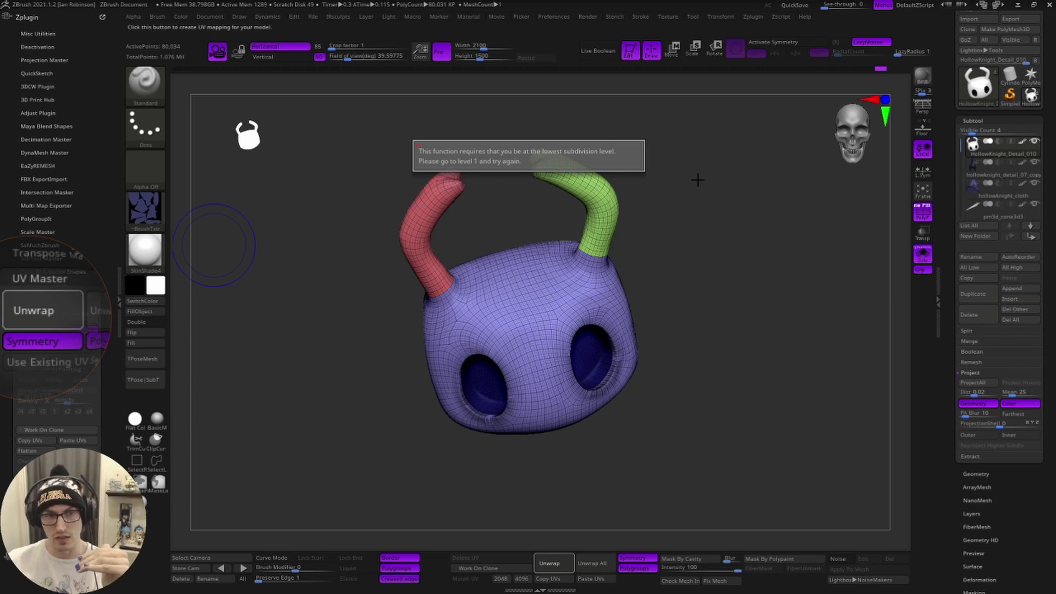
- Lower the head to subdivision level 1 and unwrap its UVs with UV Master using Symmetry and Polygroups
left_click(975, 122)
left_click(977, 138)
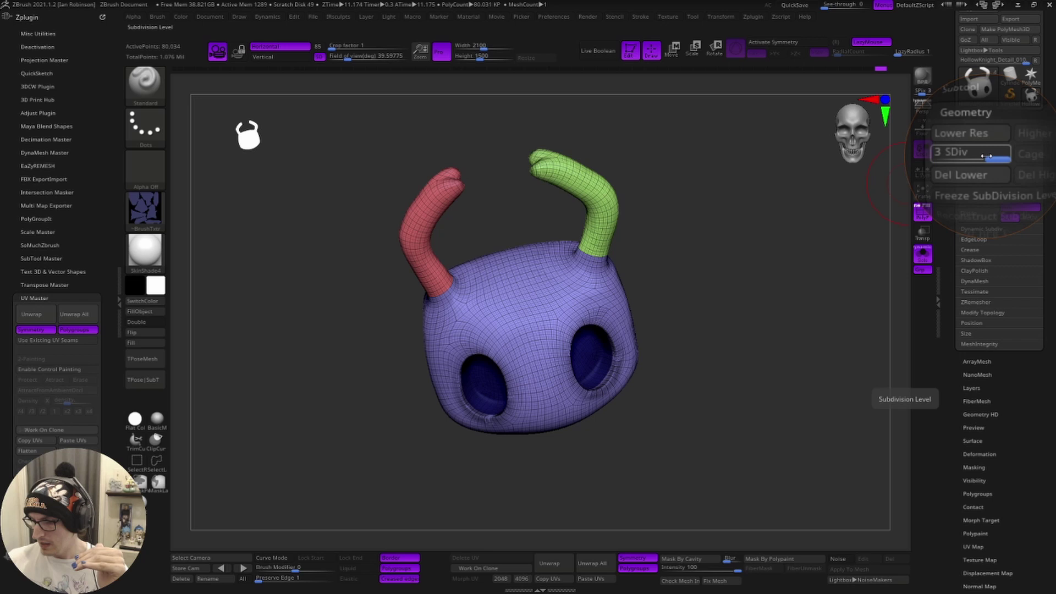
left_click_drag(976, 156, 948, 156)
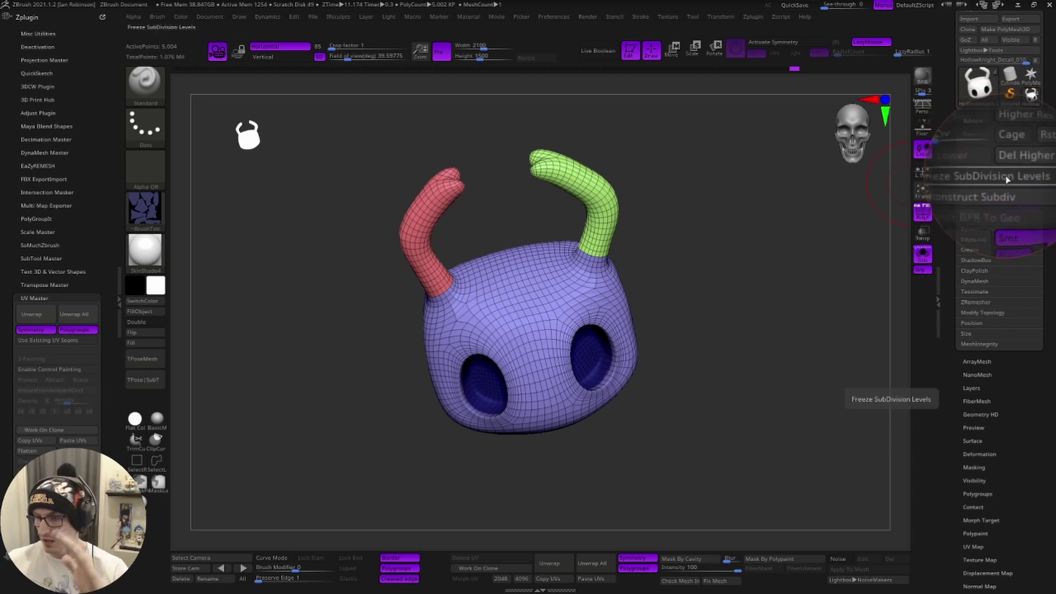
left_click(33, 315)
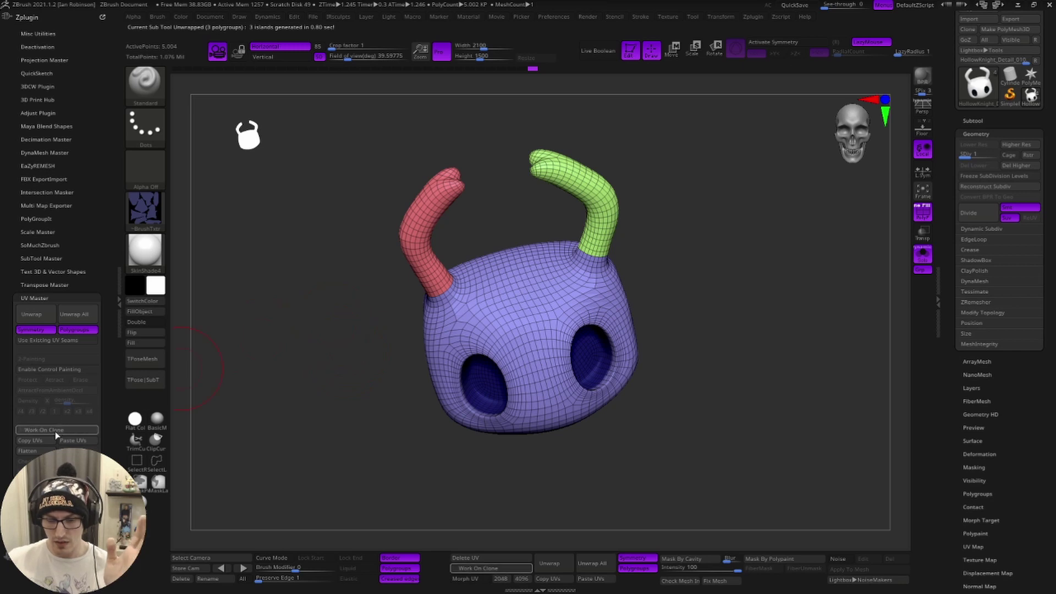
mouse_move(55, 433)
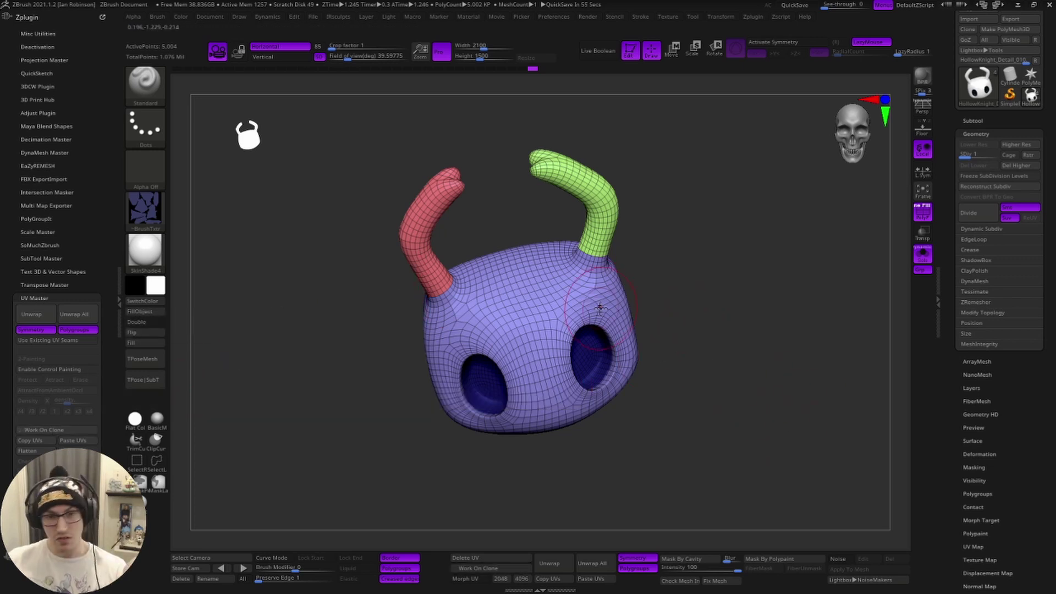
- Create a new texture map for the head from its polypaint
left_click(975, 134)
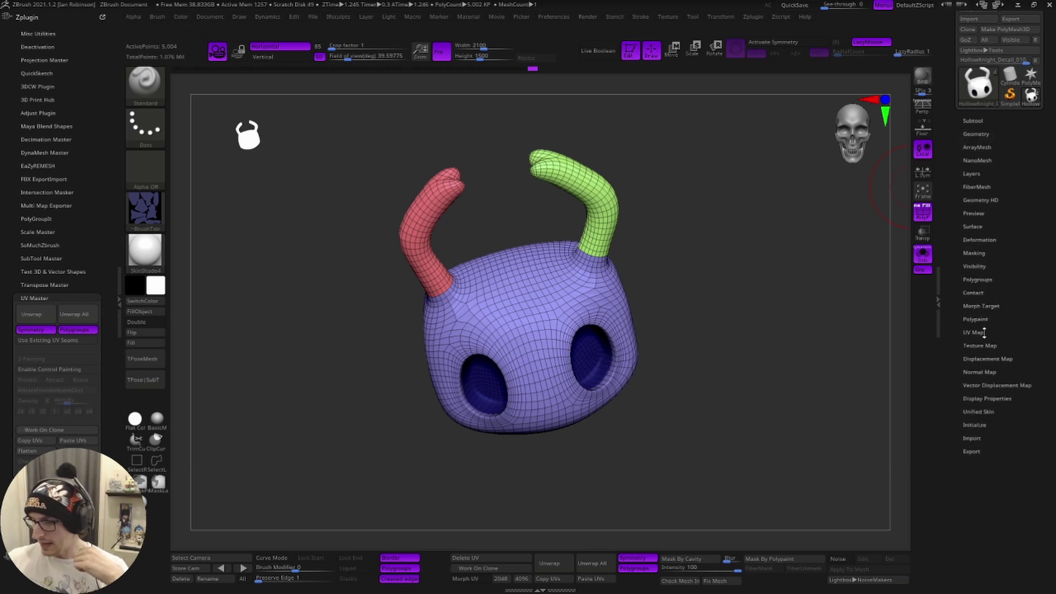
left_click(969, 345)
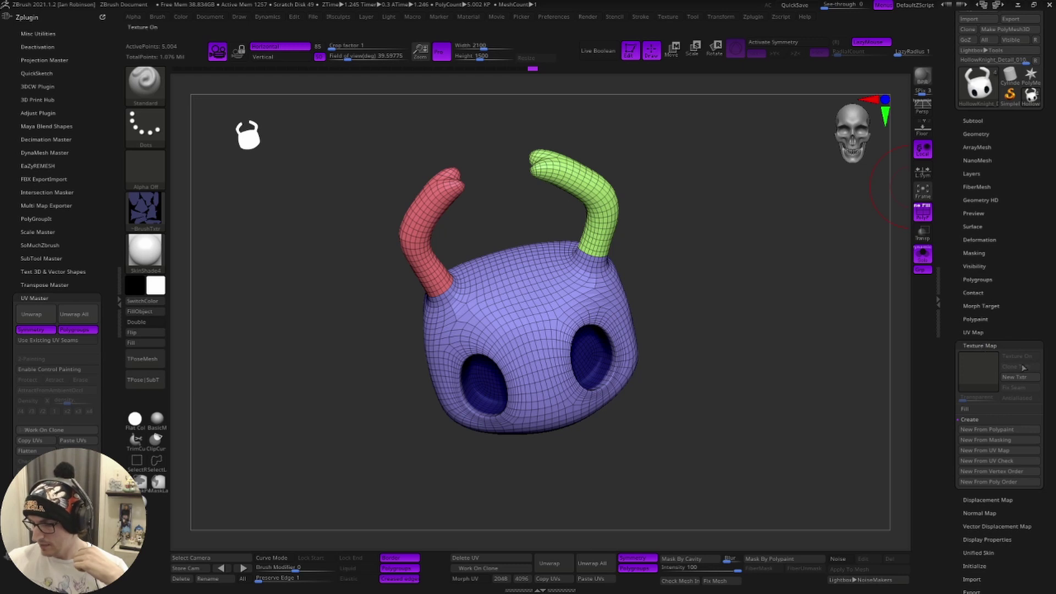
left_click(999, 431)
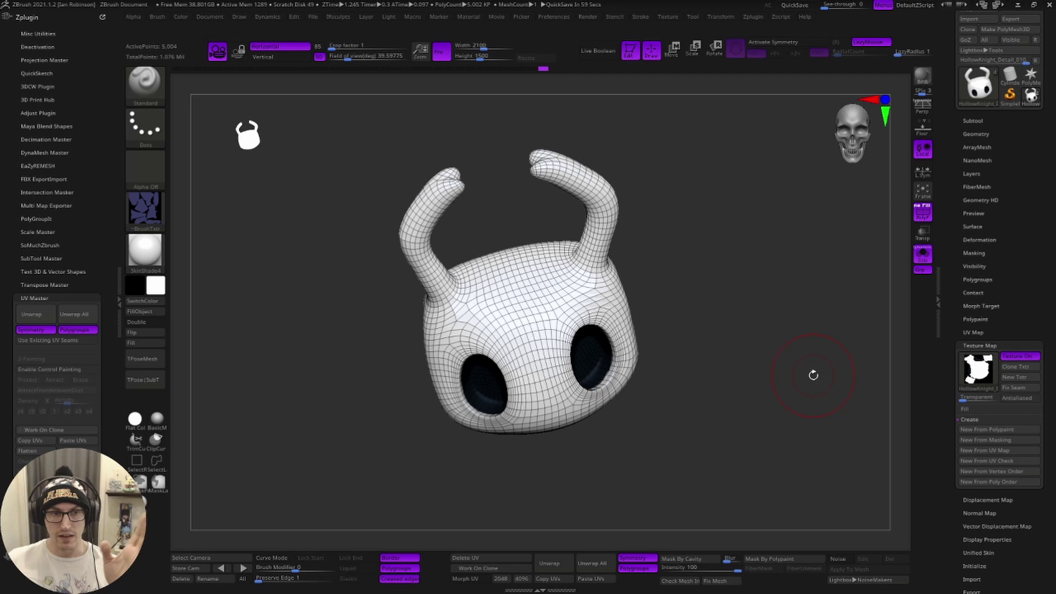
- Hide the polygroup wireframe and bring the head back up to subdivision level 3
key("shift+f")
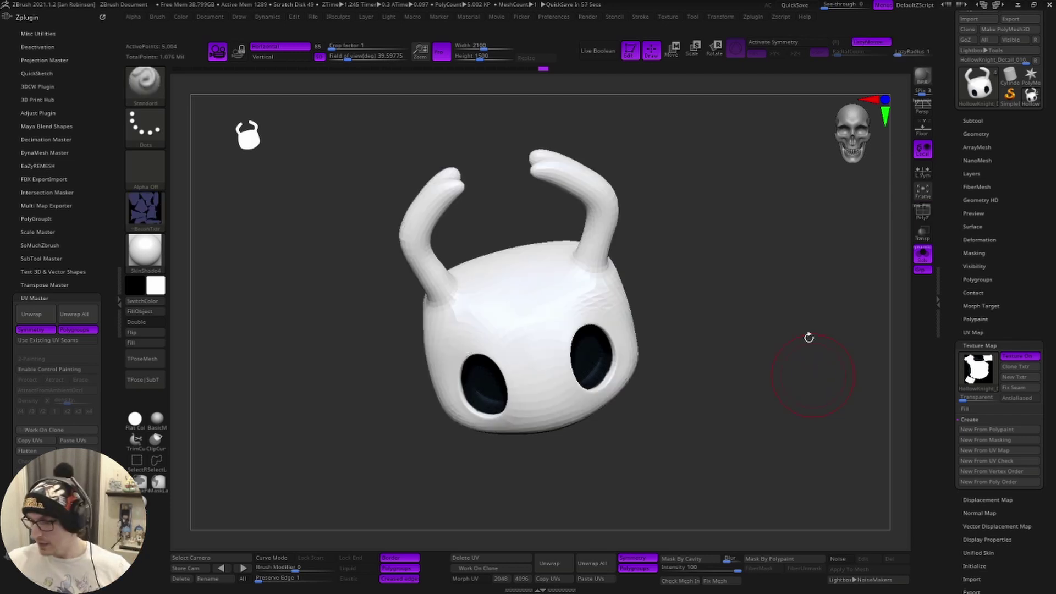
key("d")
key("d")
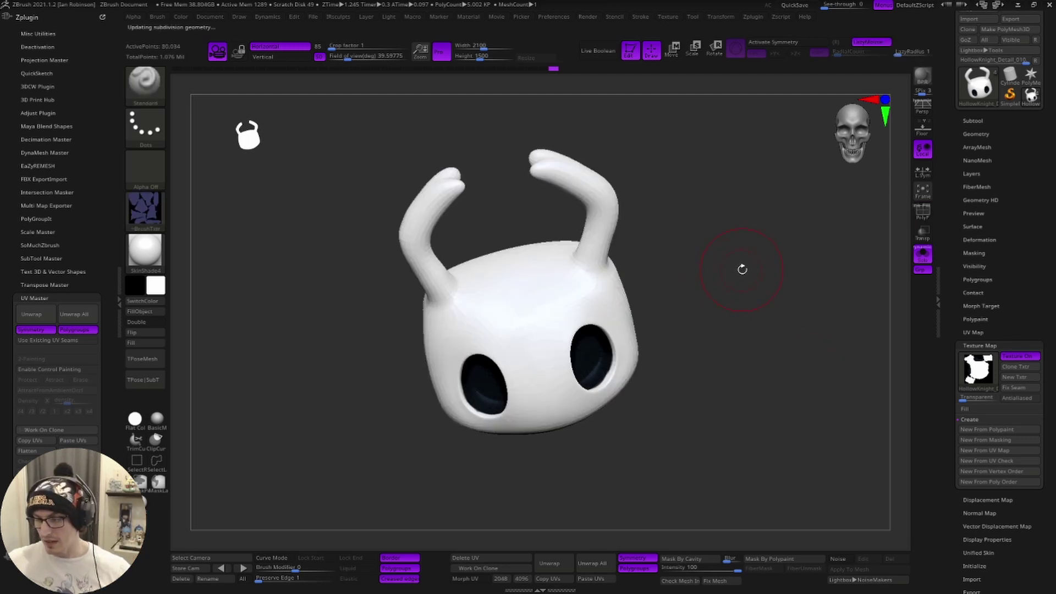
left_click(978, 133)
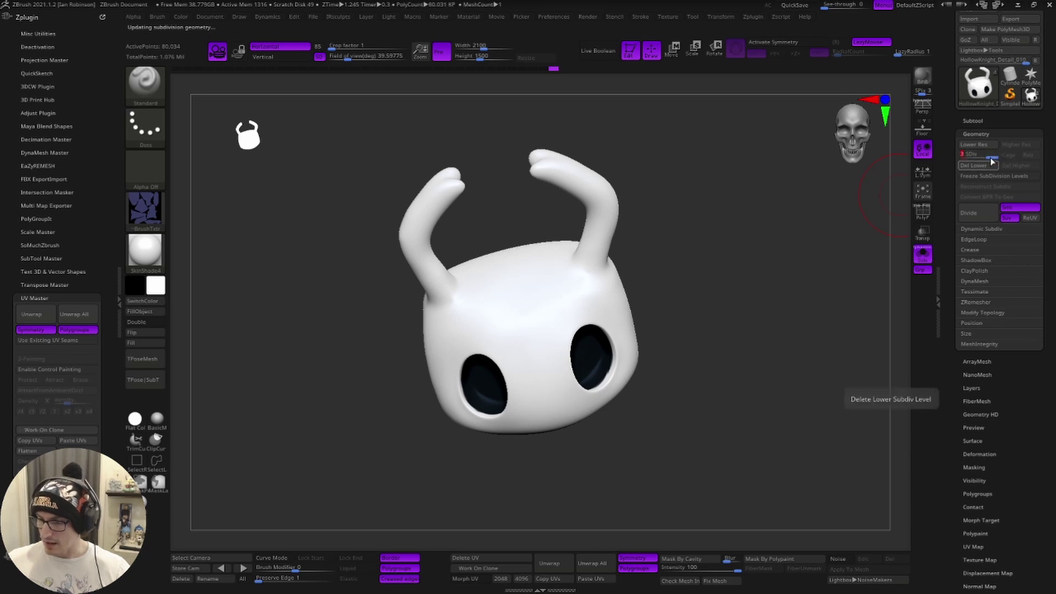
mouse_move(737, 262)
left_mouse_down()
mouse_move(726, 259)
mouse_move(743, 259)
left_mouse_up()
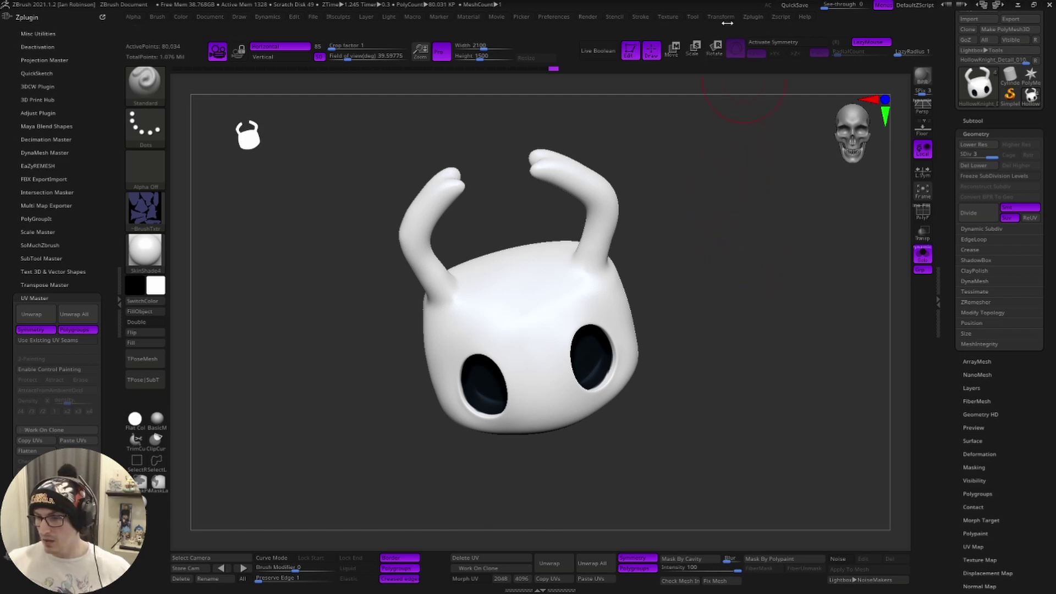
- Export the visible subtools as an FBX file with the FBX ExportImport plugin
left_click(753, 17)
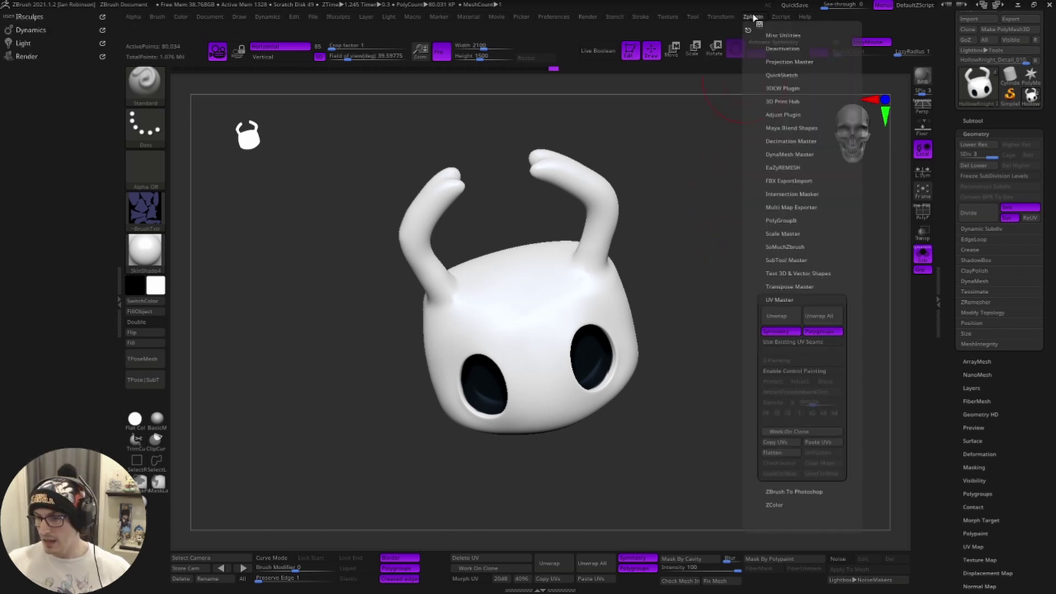
left_click(779, 181)
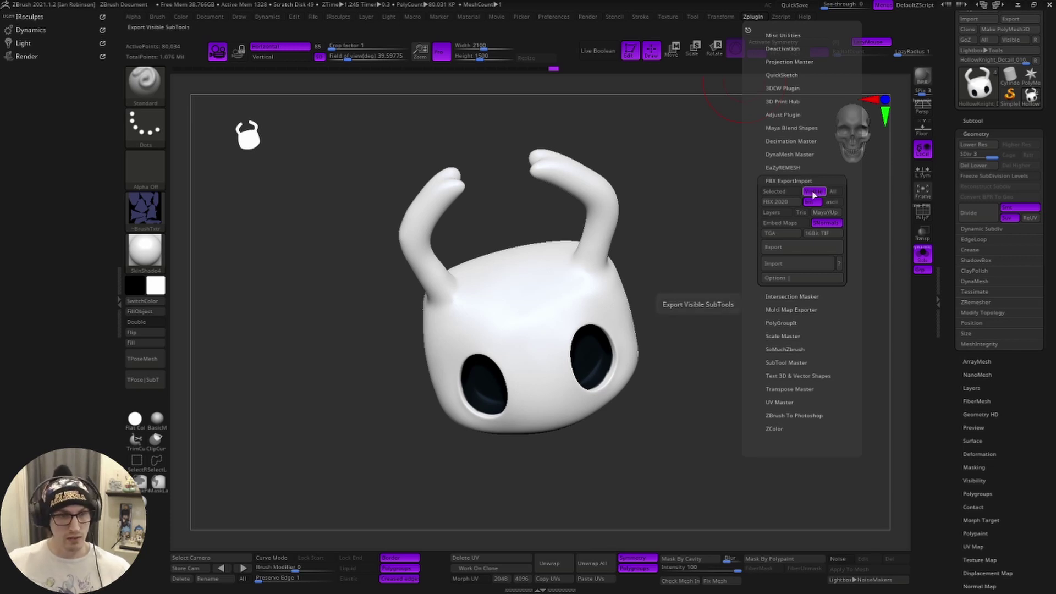
left_click(795, 248)
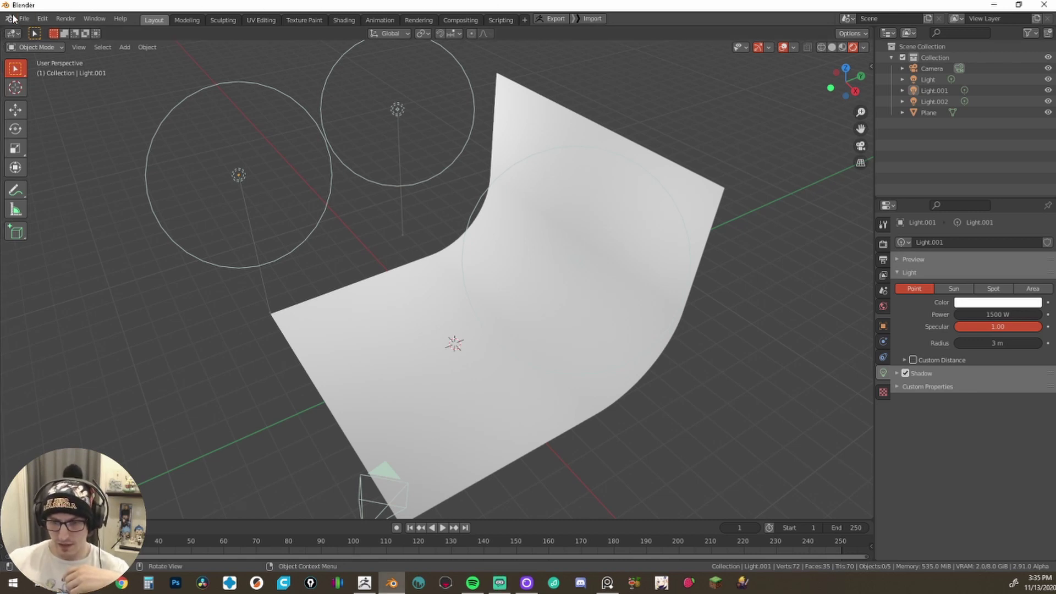
- Switch to Blender and import 43423.24.fbx from the Blender_PolyPaint_Tut folder into the lit backdrop scene
left_click(22, 19)
mouse_move(77, 168)
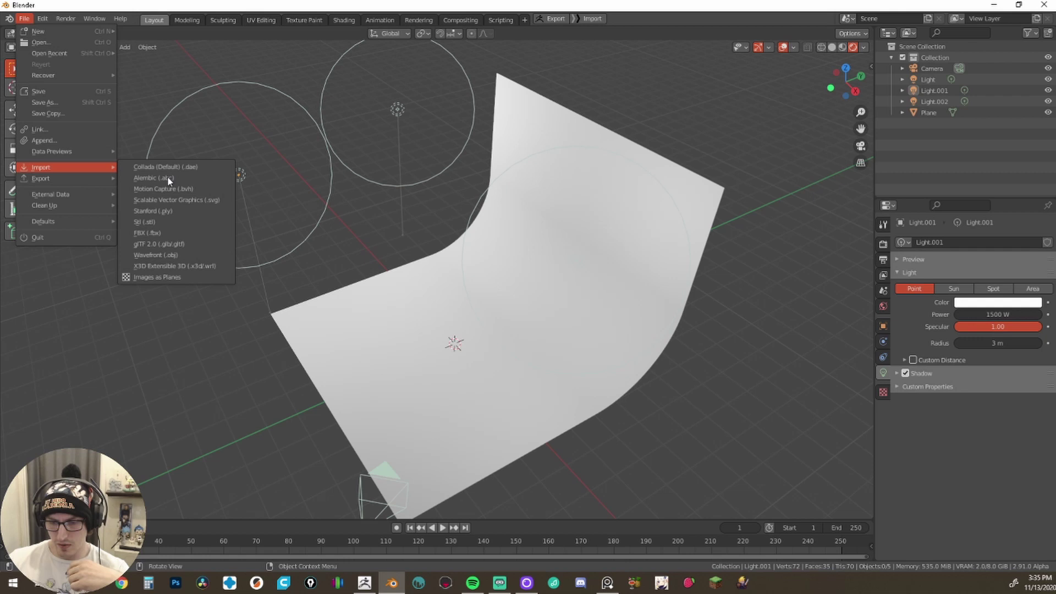
left_click(169, 237)
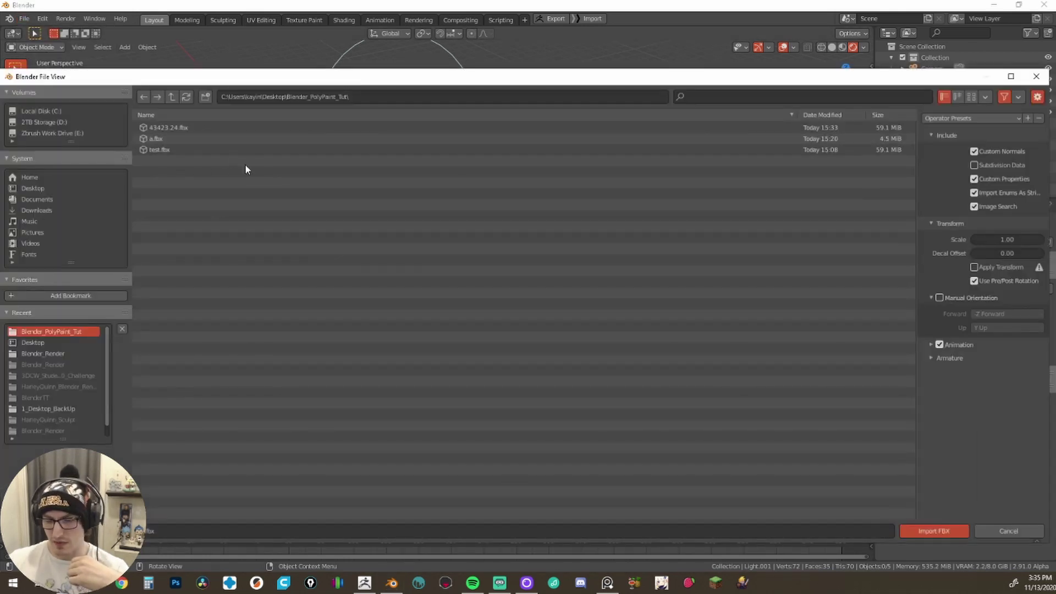
left_click(207, 128)
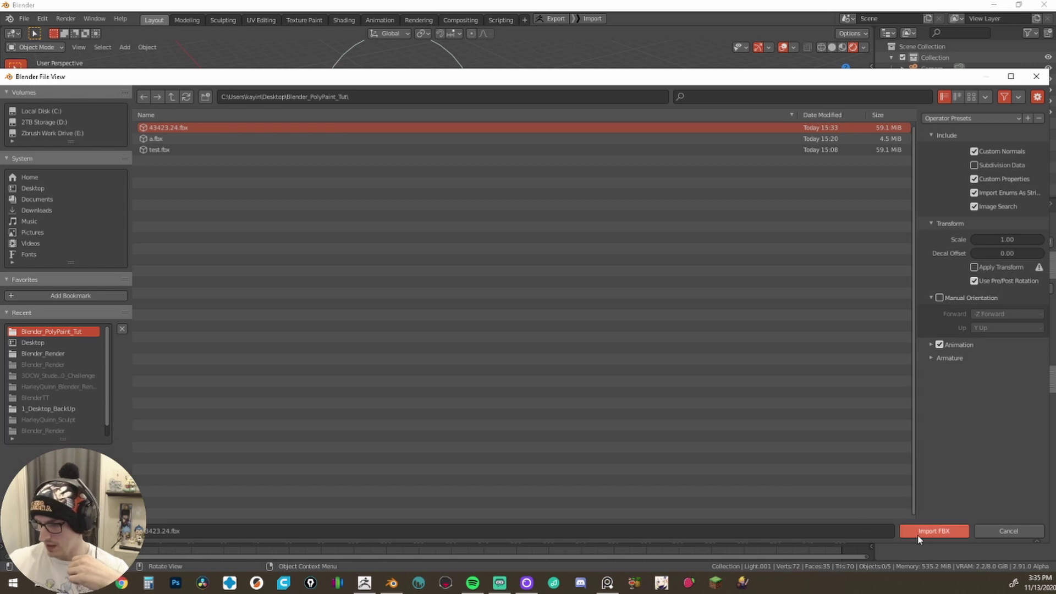
left_click(933, 531)
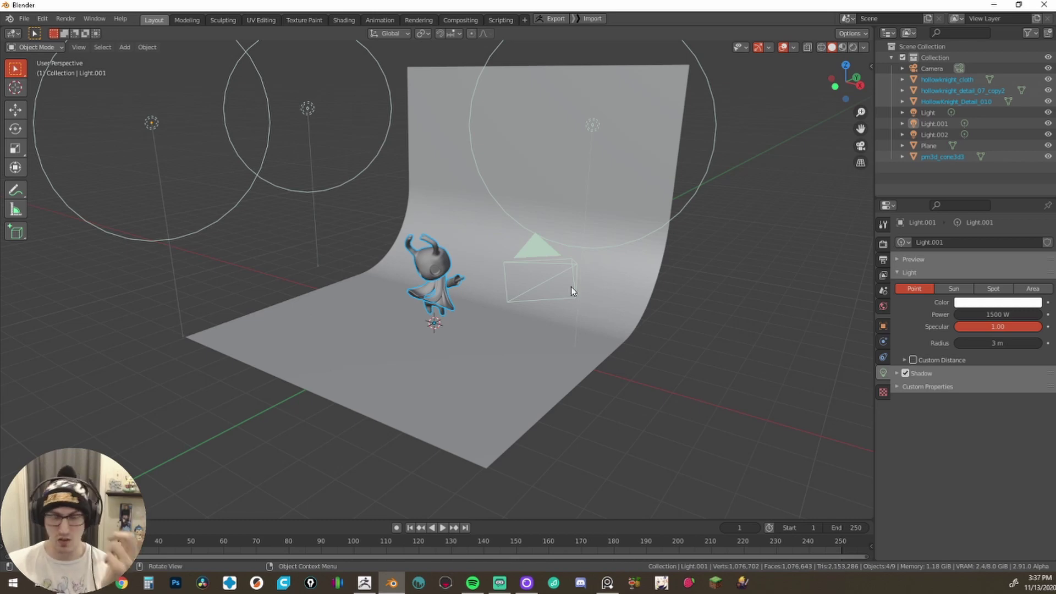
- Set the viewport shading to Rendered and inspect the imported character's colours up close from several angles
middle_click_drag(571, 286, 510, 299)
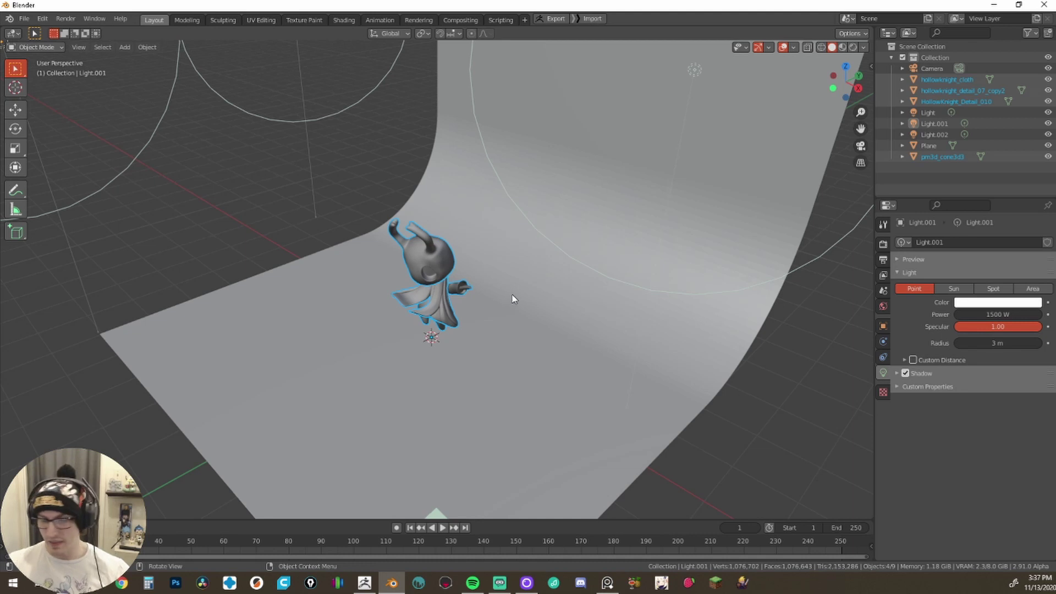
key("z")
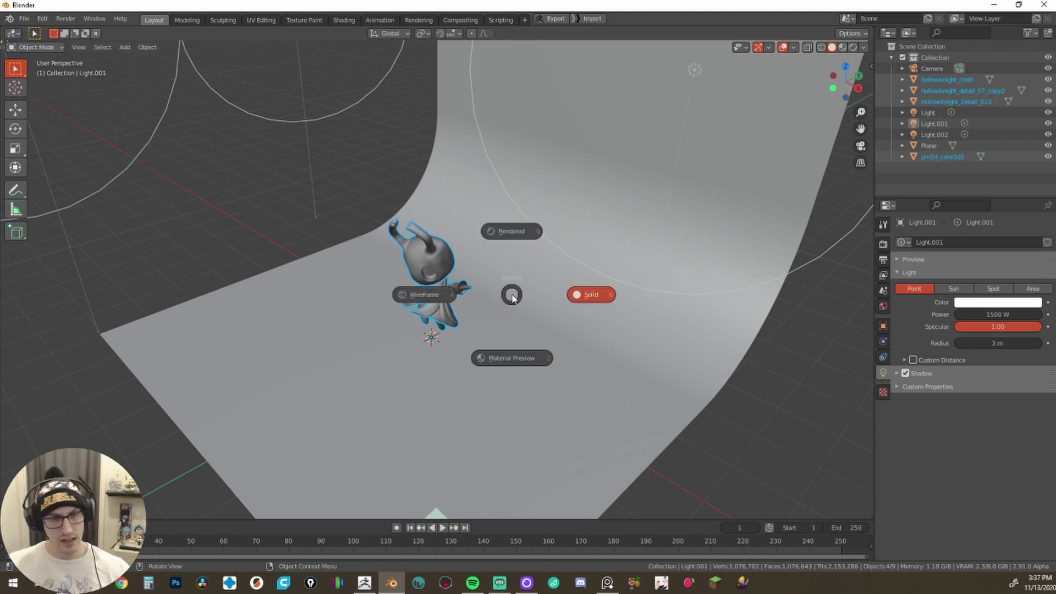
left_click(511, 232)
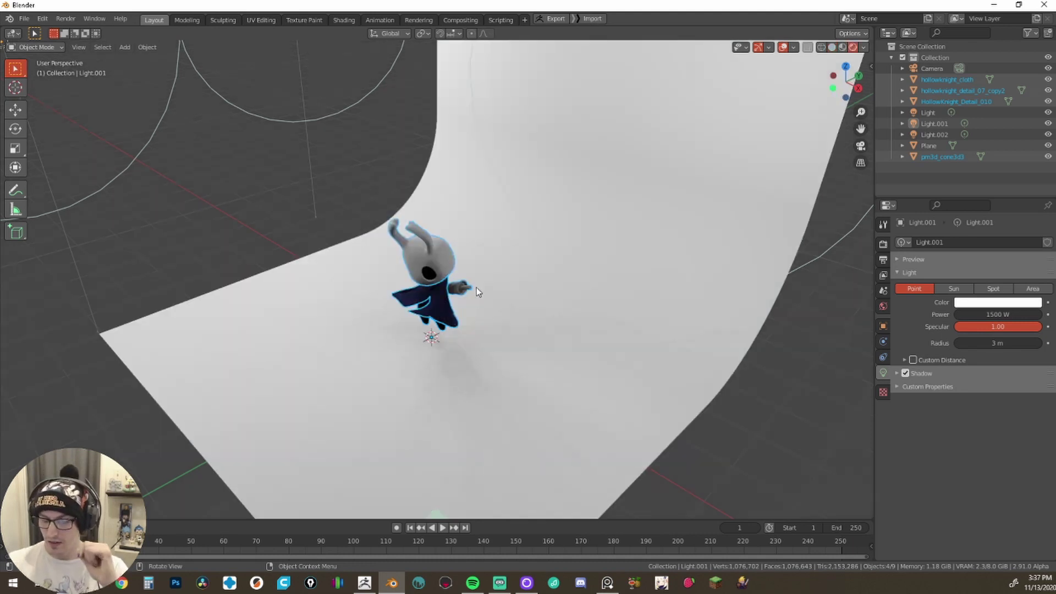
scroll(468, 297, "up", 5)
middle_click_drag(461, 308, 510, 318)
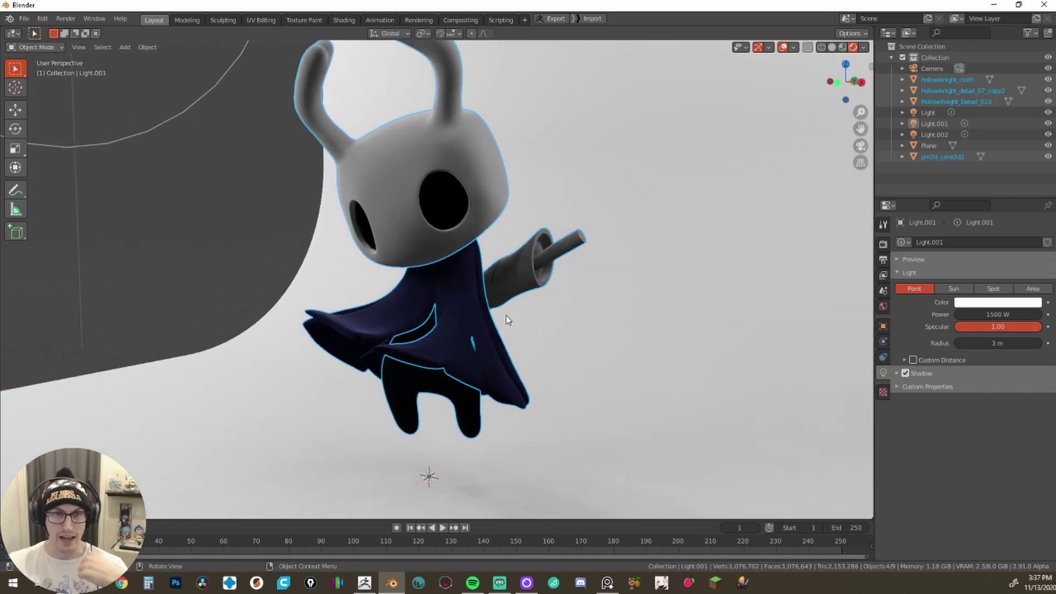
scroll(519, 286, "up", 5)
middle_click_drag(530, 266, 200, 333)
scroll(259, 340, "down", 4)
middle_click_drag(318, 349, 399, 332)
scroll(388, 287, "down", 4)
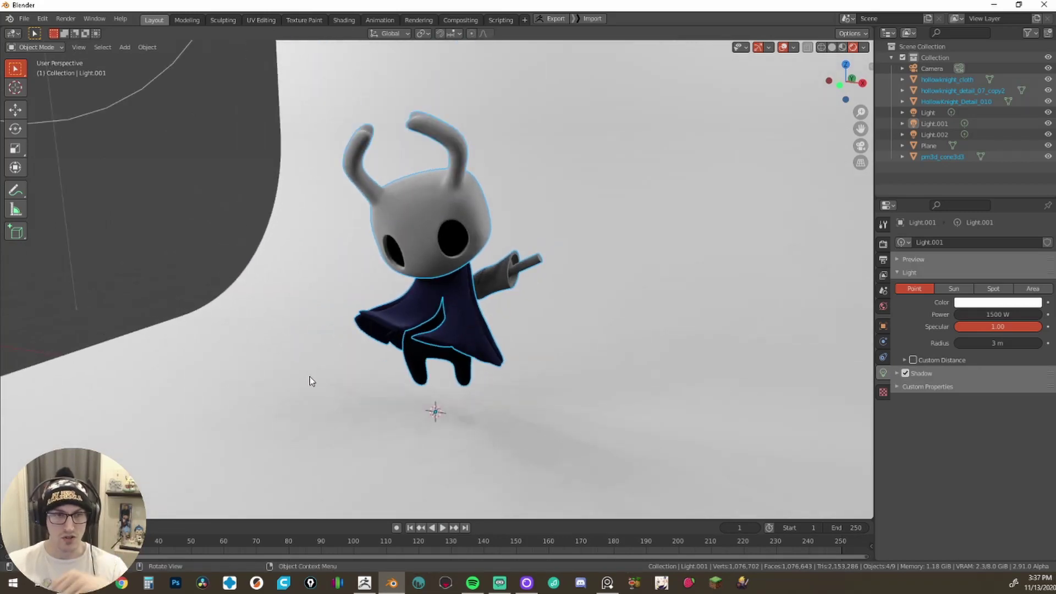
- Go to the Shading workspace and select the character's head to show its material nodes
left_click(344, 21)
scroll(402, 118, "down", 5)
middle_click_drag(402, 119, 334, 133)
left_click(335, 133)
left_click(493, 147)
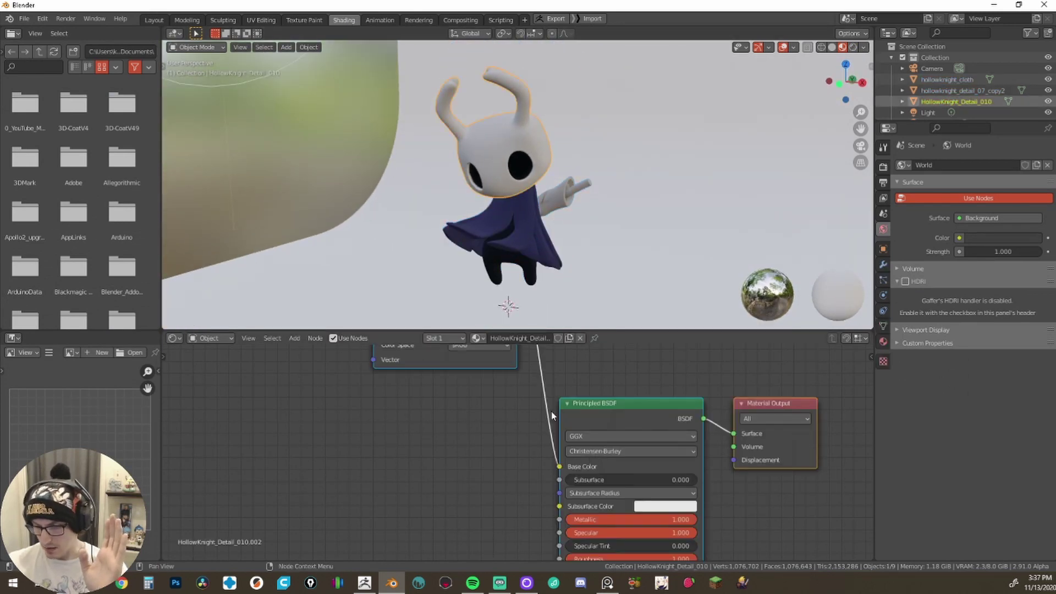
- Enlarge the node editor, examine the head material's normal map and diffuse texture nodes, and move the Diffuse Texture node farther from the Principled BSDF
scroll(549, 412, "down", 4)
scroll(508, 512, "up", 5)
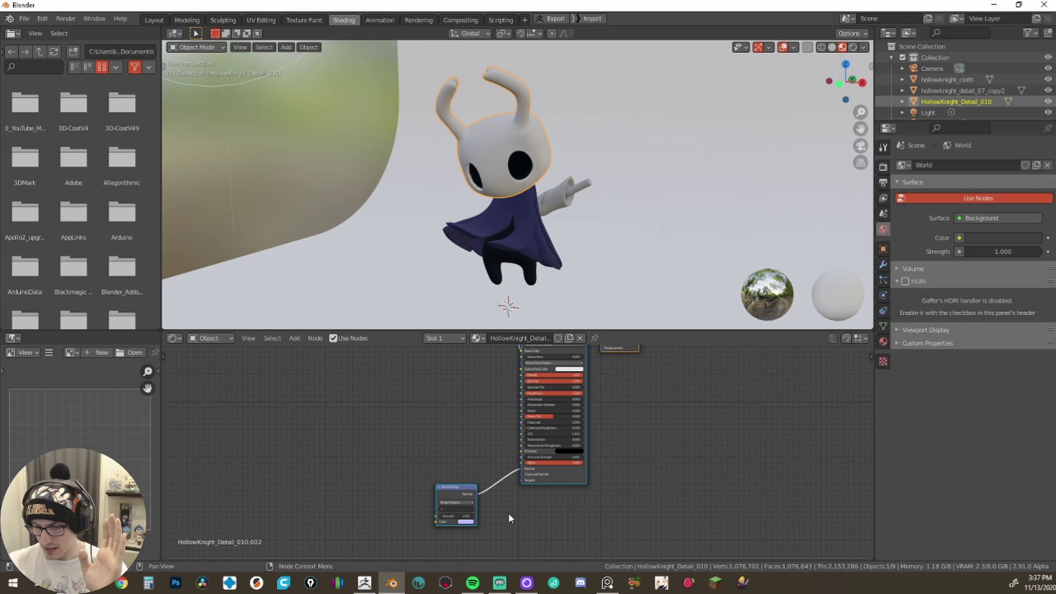
middle_click_drag(497, 509, 530, 388)
scroll(506, 437, "up", 2)
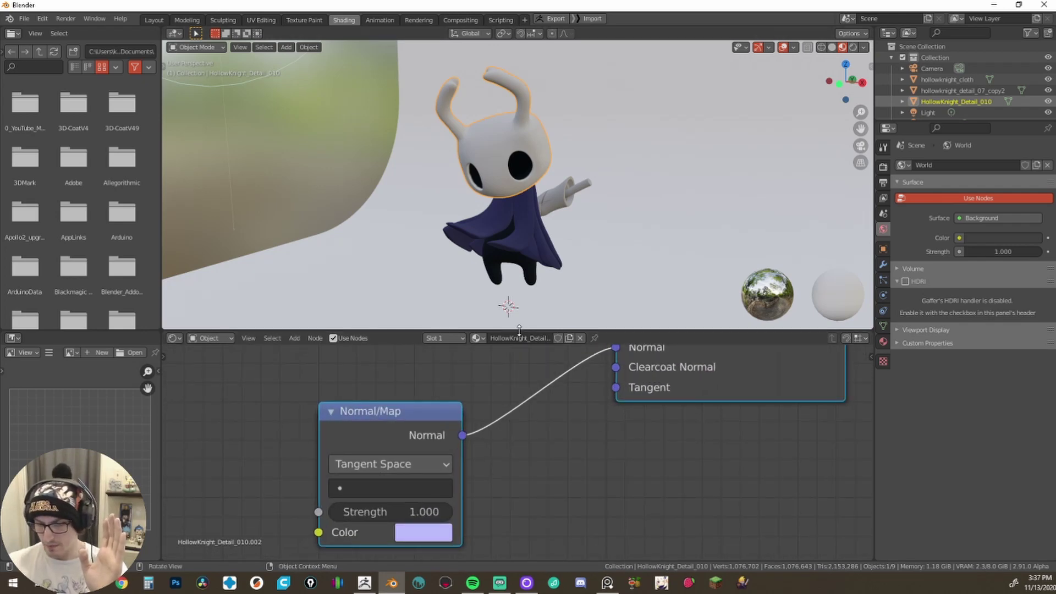
left_click_drag(522, 330, 522, 190)
scroll(502, 376, "down", 1)
scroll(502, 372, "down", 2)
middle_click_drag(498, 231, 500, 430)
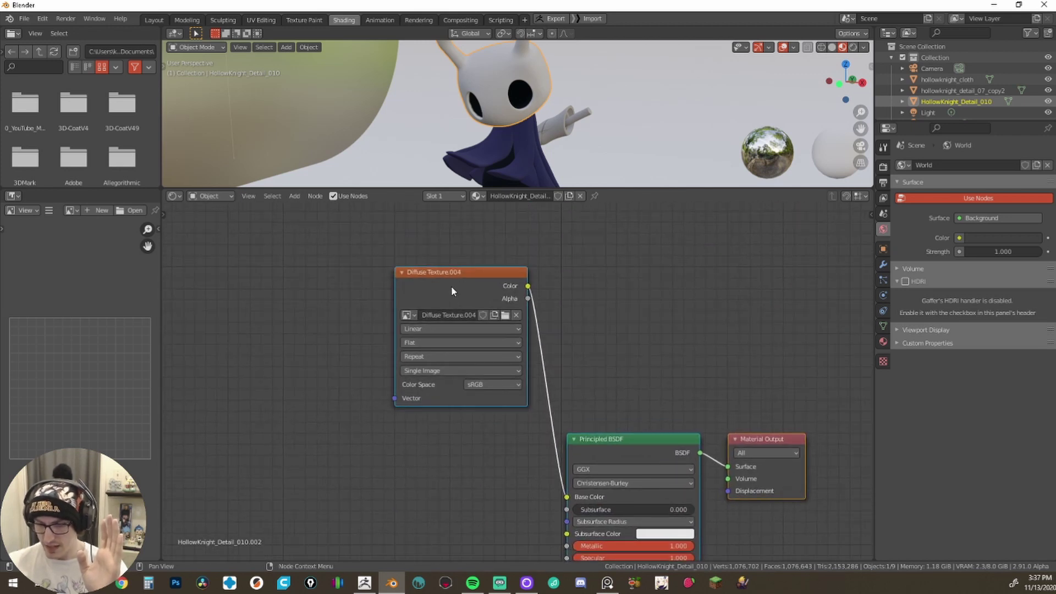
middle_click_drag(491, 272, 468, 280)
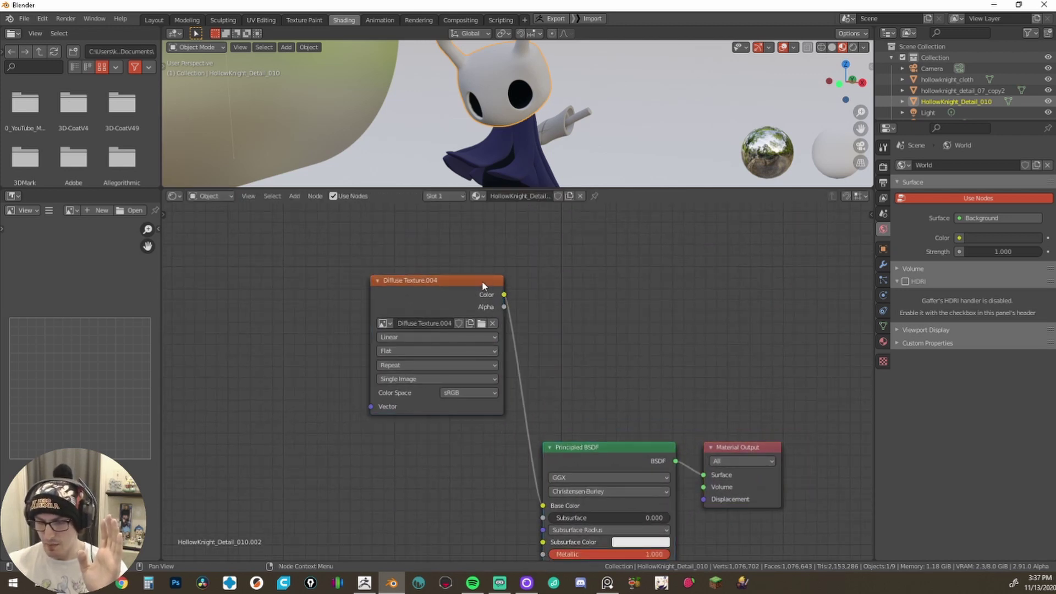
left_click_drag(482, 281, 398, 322)
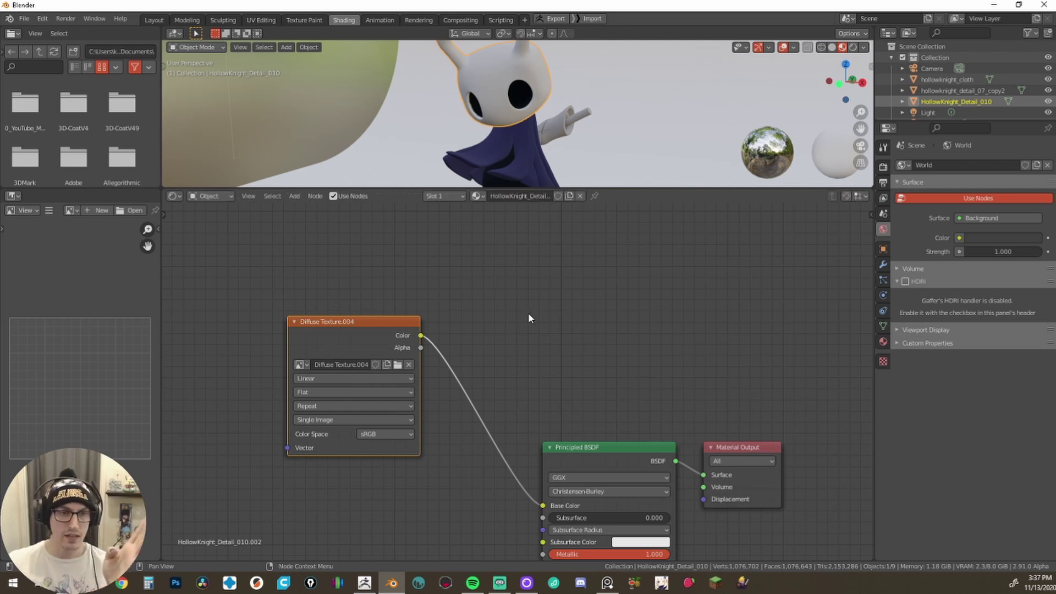
- Return to the Layout workspace and view the whole rendered character on the backdrop from farther away
left_click(154, 20)
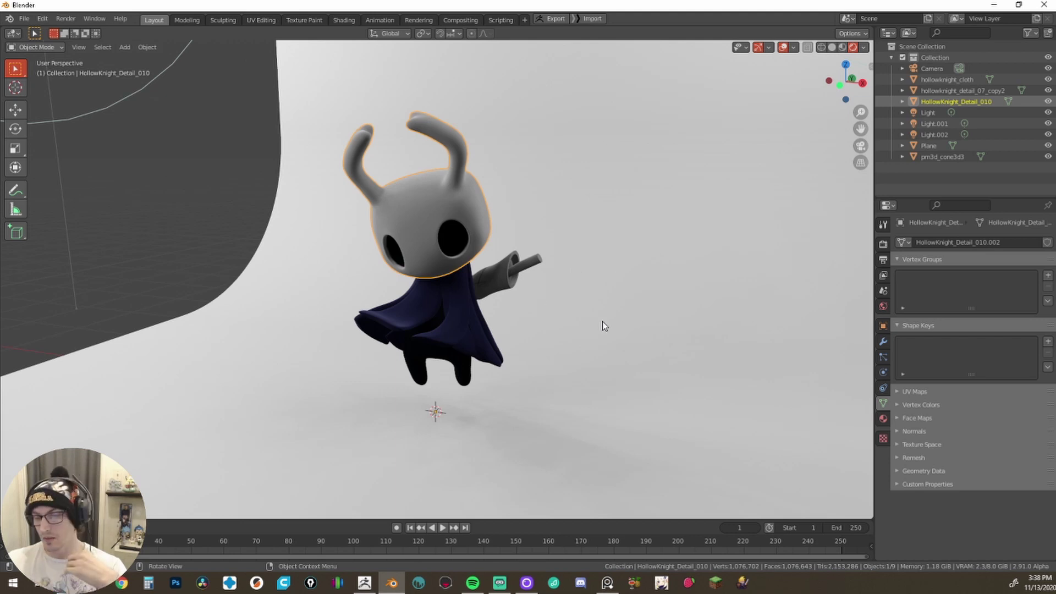
scroll(574, 328, "down", 3)
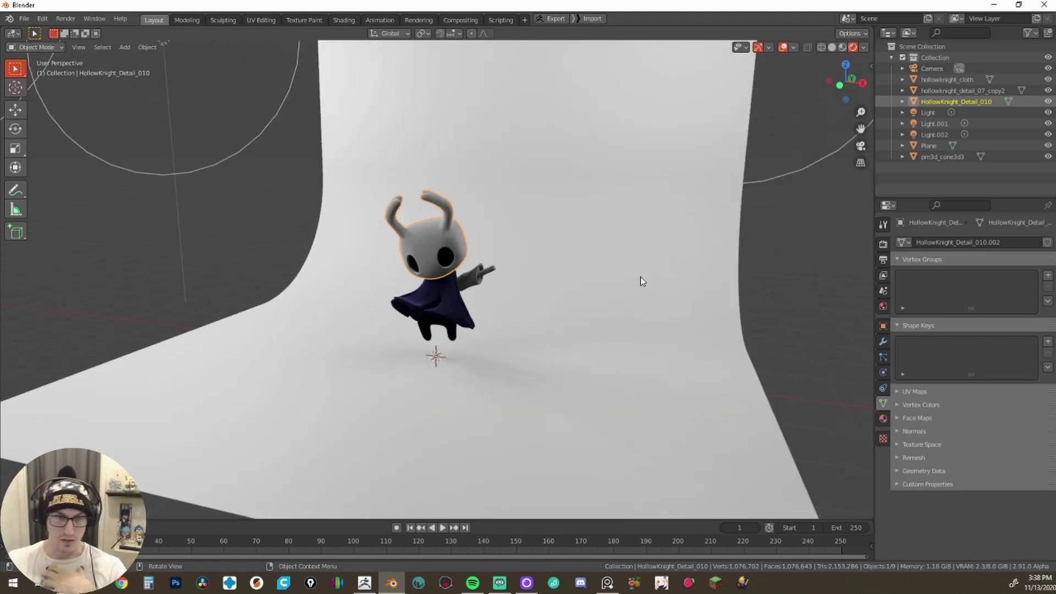
middle_click_drag(632, 279, 612, 297)
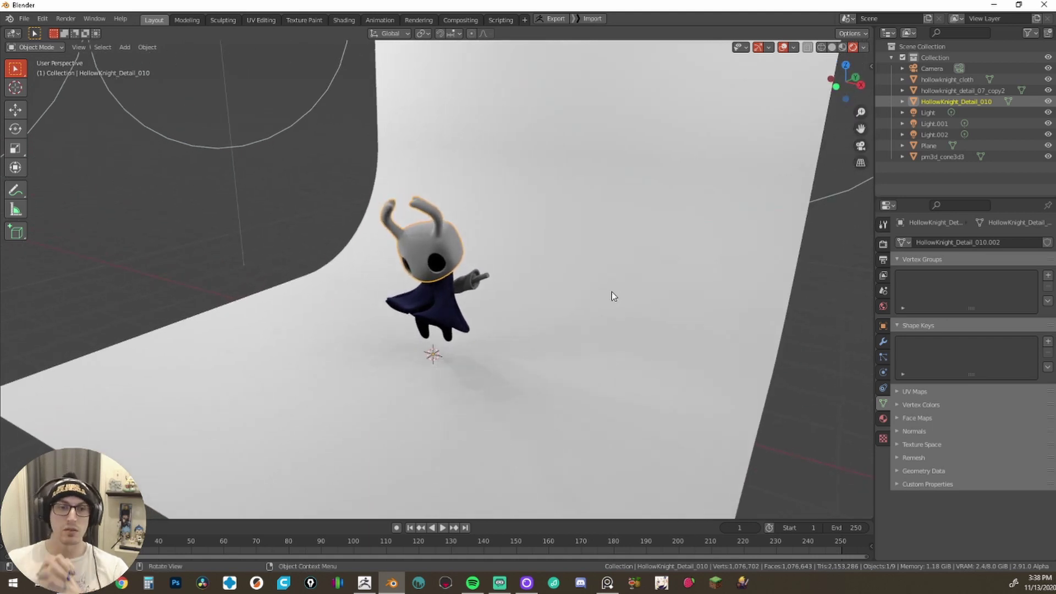